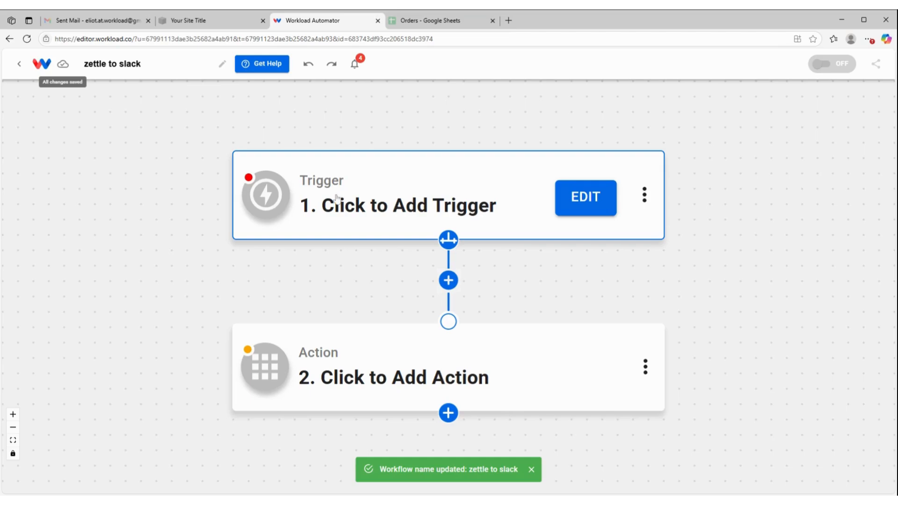
Open the trigger and set its app to Paypal Zettle
click(393, 189)
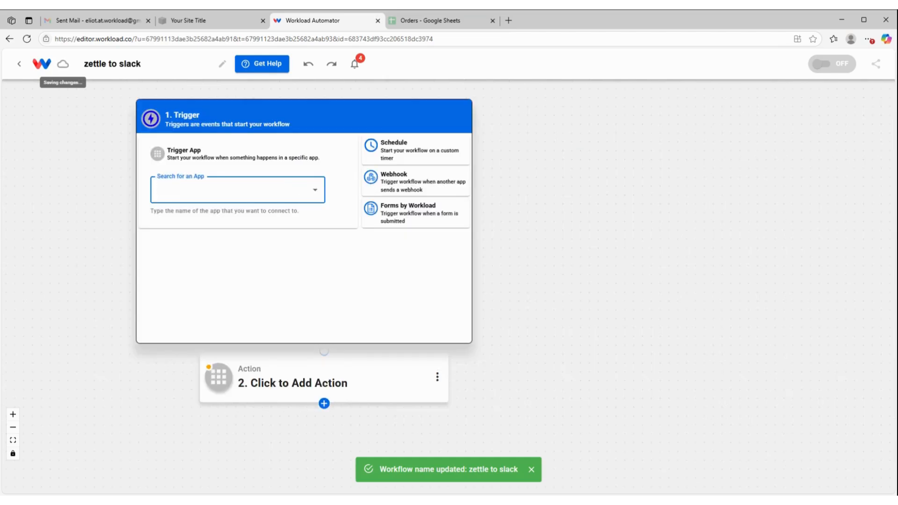
text(Ze)
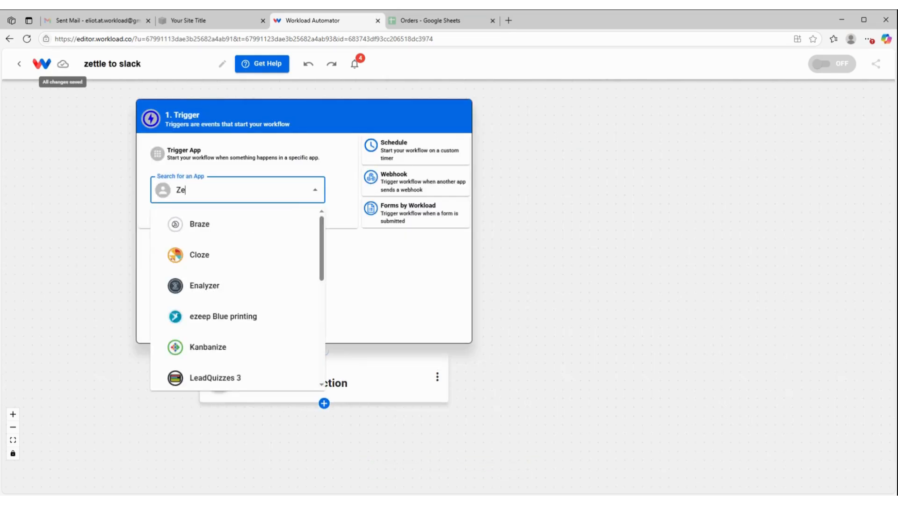
text(ttle)
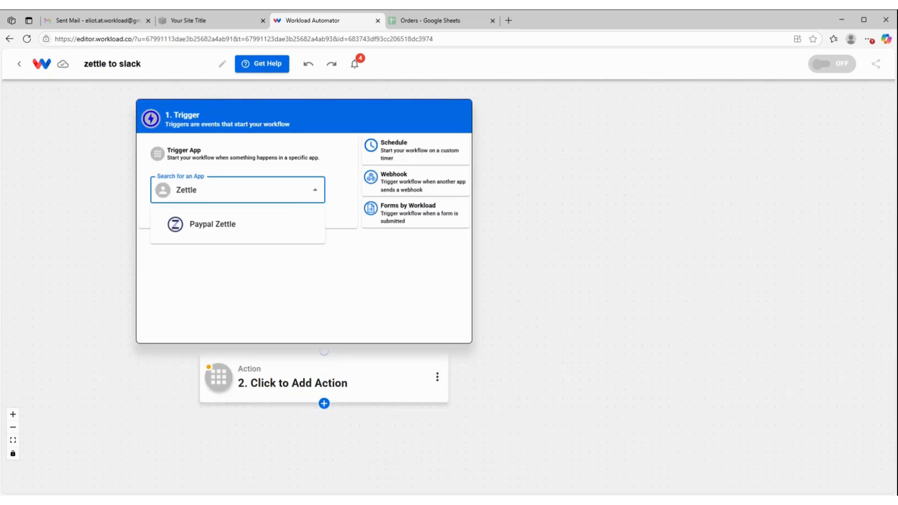
click(259, 221)
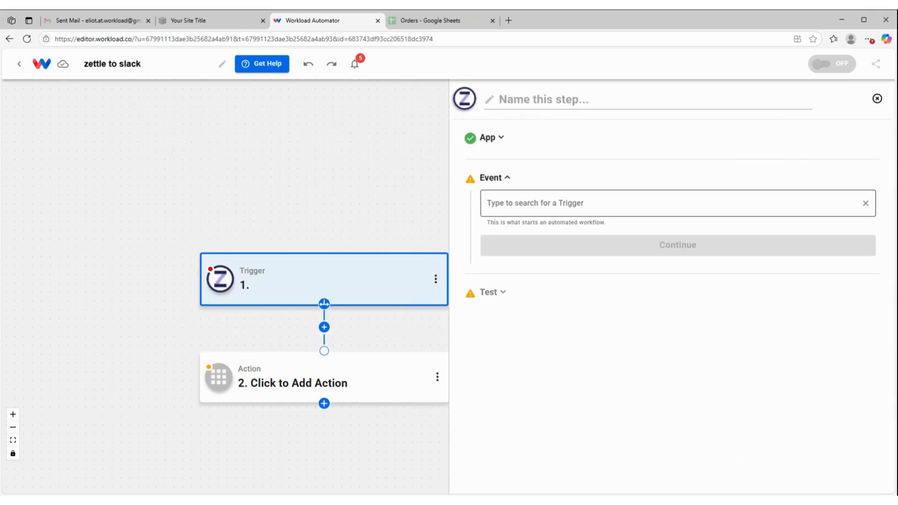
Choose New Purchase as the trigger event and continue
click(552, 204)
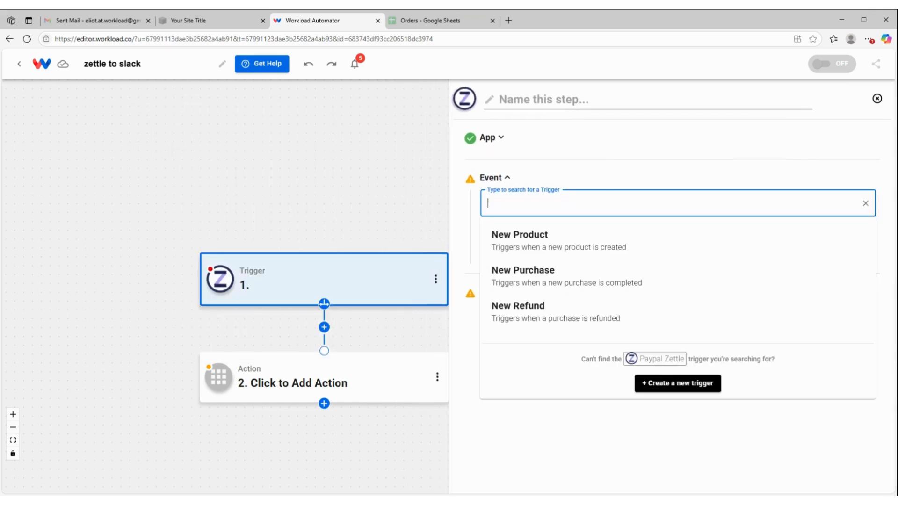
click(558, 283)
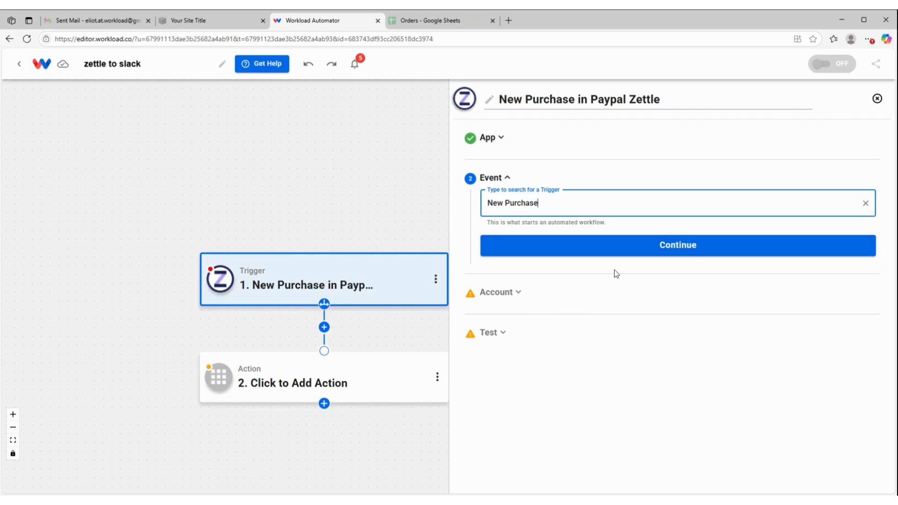
click(635, 249)
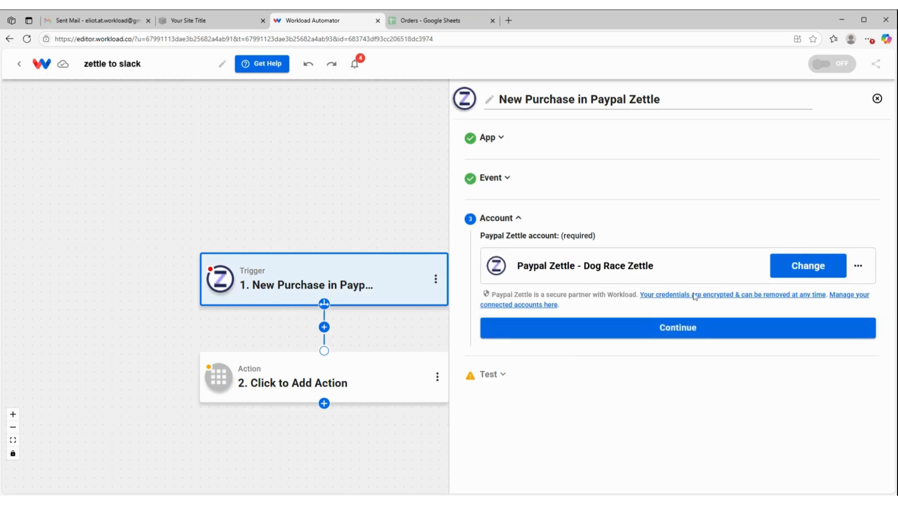
Continue with the connected Paypal Zettle account and test the trigger
click(667, 331)
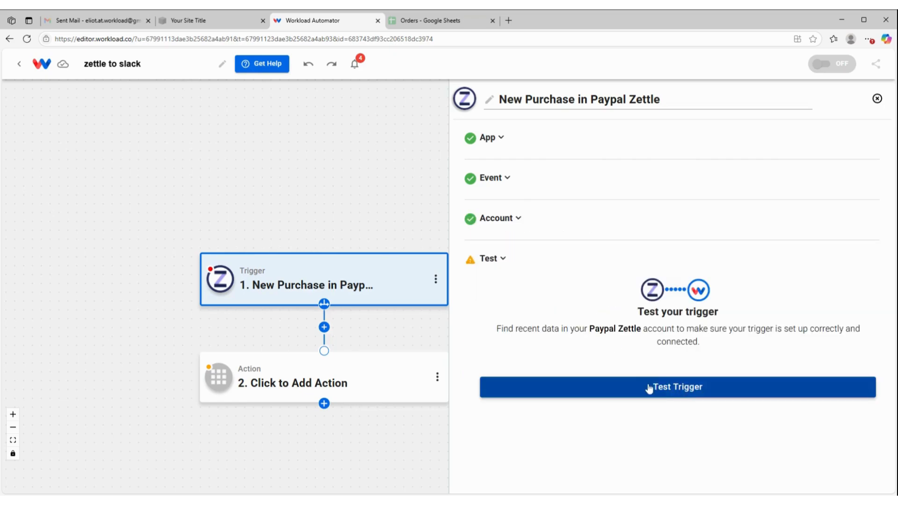
click(649, 388)
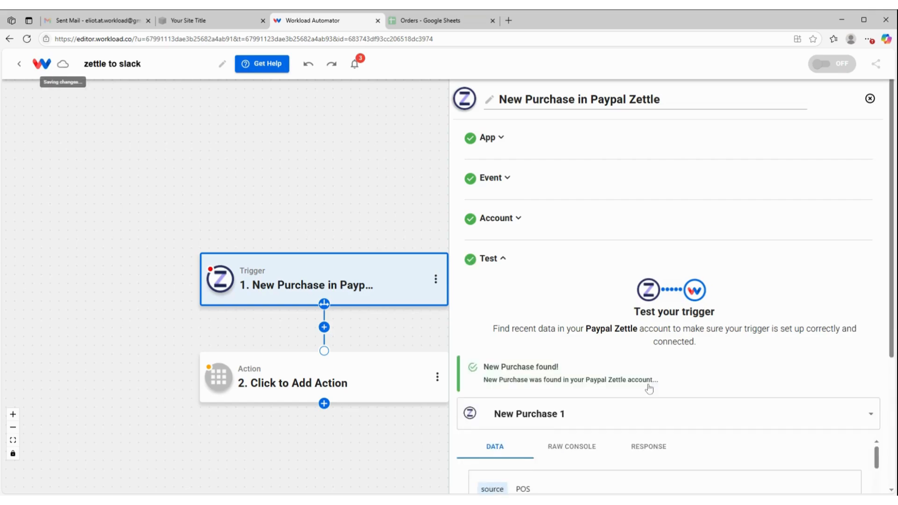
Examine the sample purchase data in the data and raw console views, then continue
scroll(597, 309, down, 2)
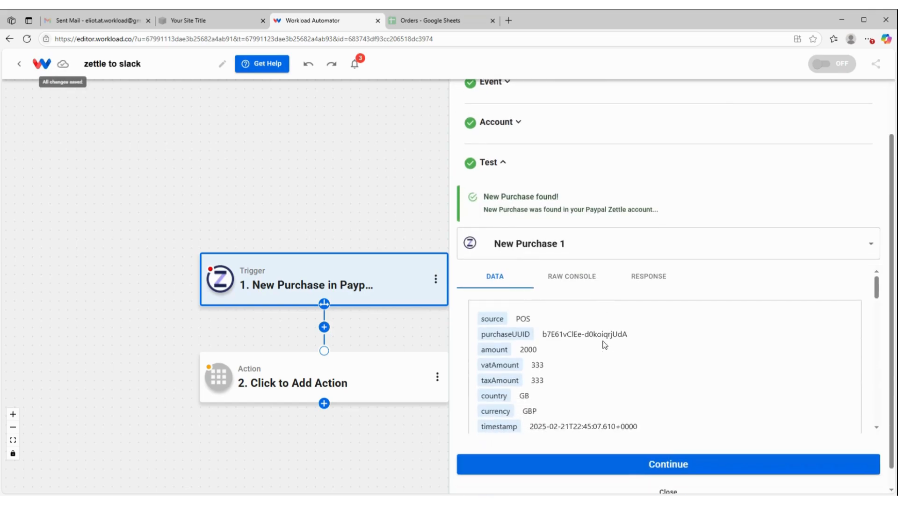
scroll(602, 325, down, 3)
scroll(605, 346, down, 5)
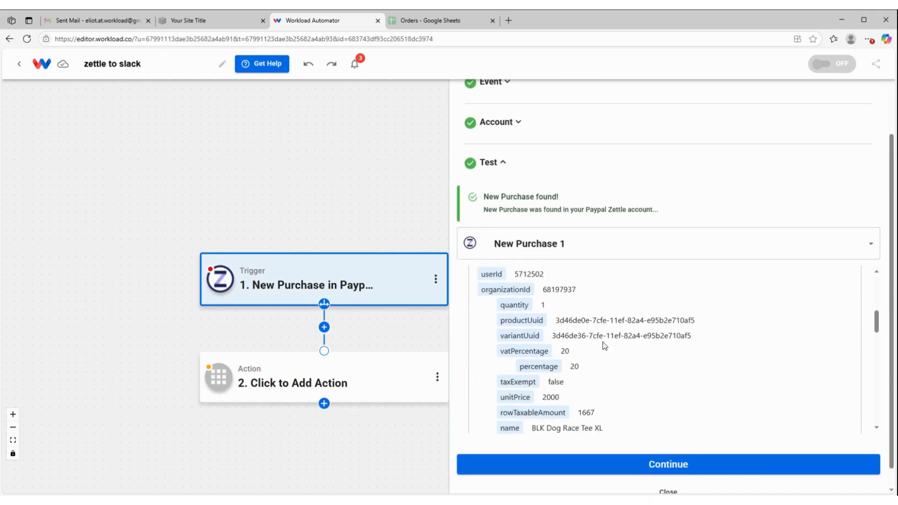
scroll(605, 343, down, 3)
scroll(605, 343, up, 10)
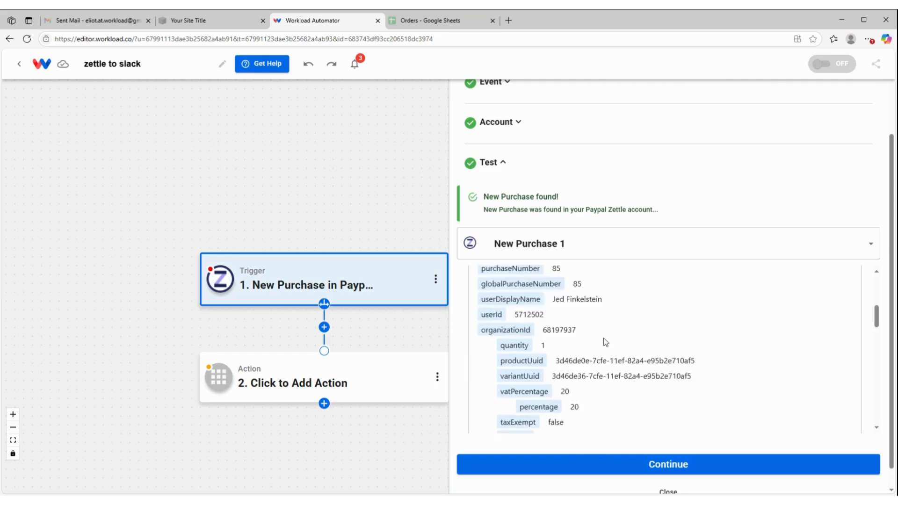
click(569, 279)
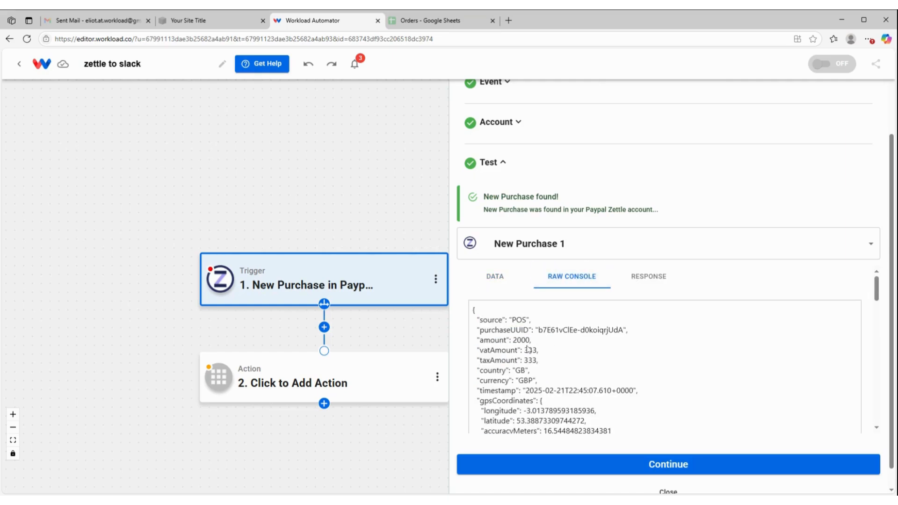
scroll(528, 350, down, 2)
scroll(528, 348, down, 3)
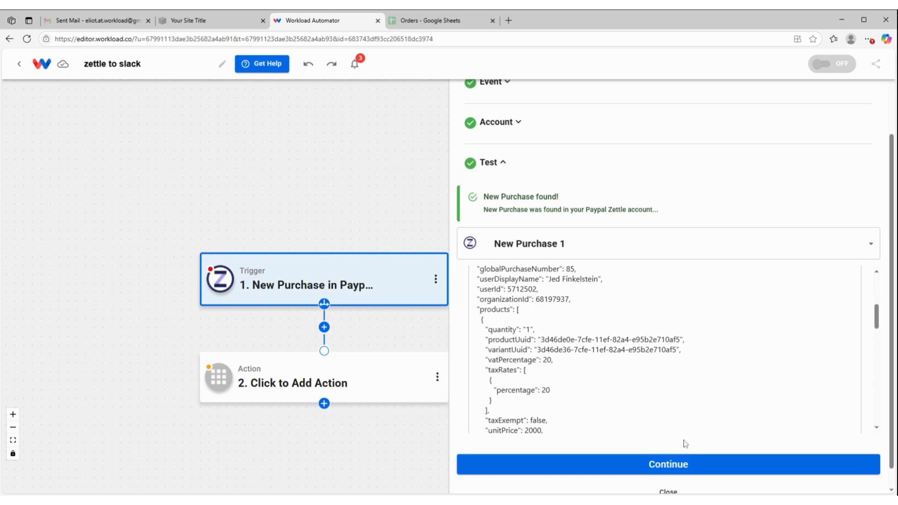
click(649, 469)
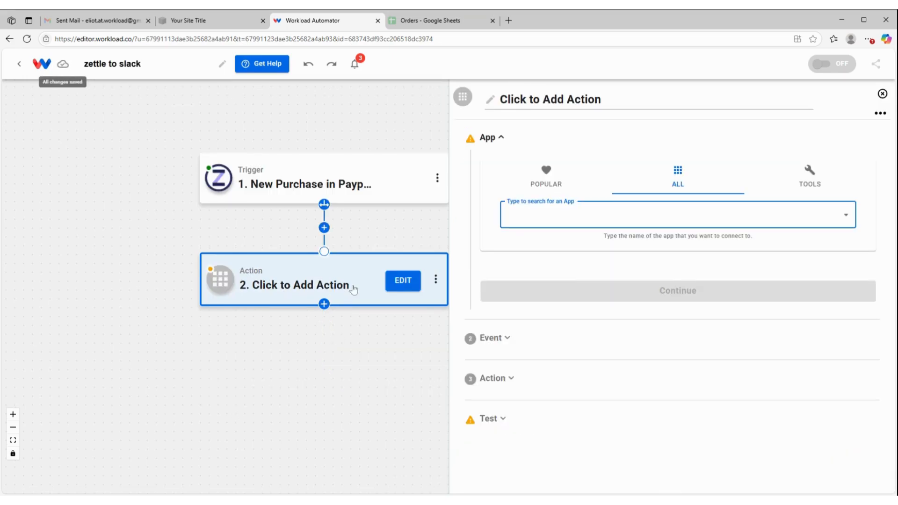
Add AI Formatter by Workload as the second step's app with the Format Data event
click(810, 178)
click(665, 214)
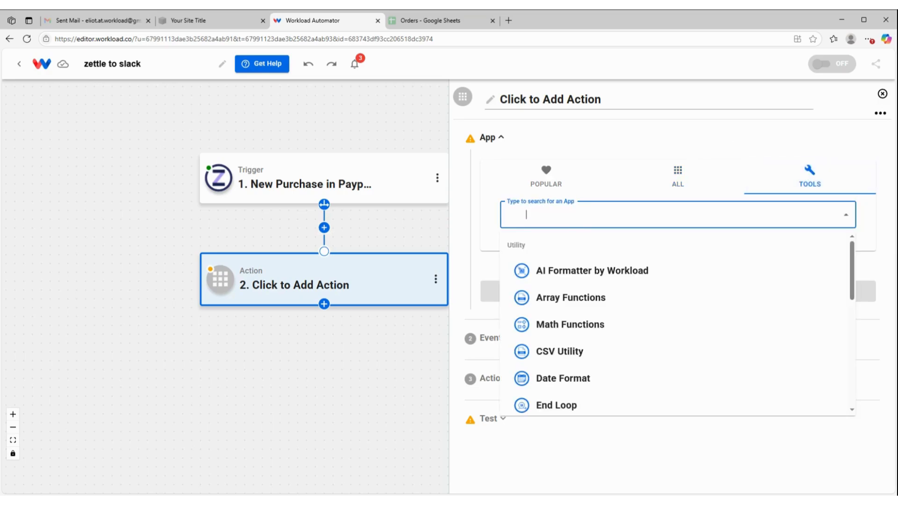
click(571, 271)
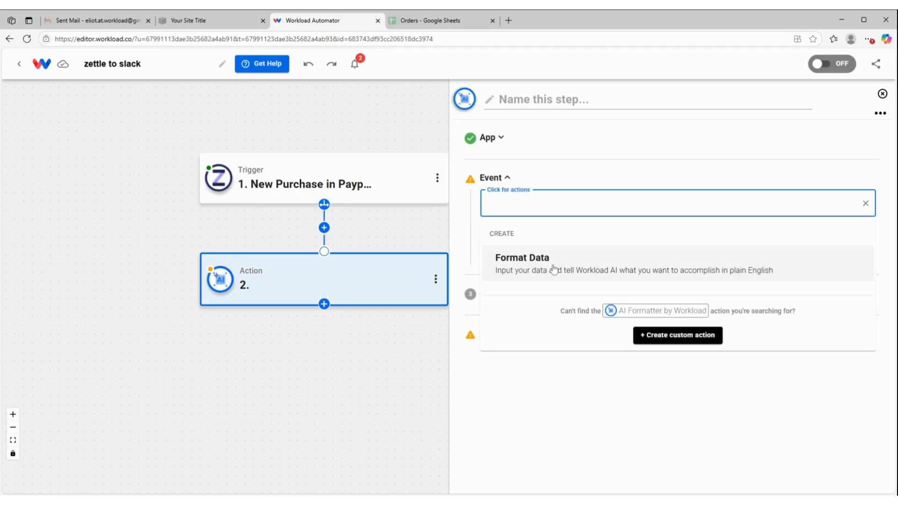
click(555, 268)
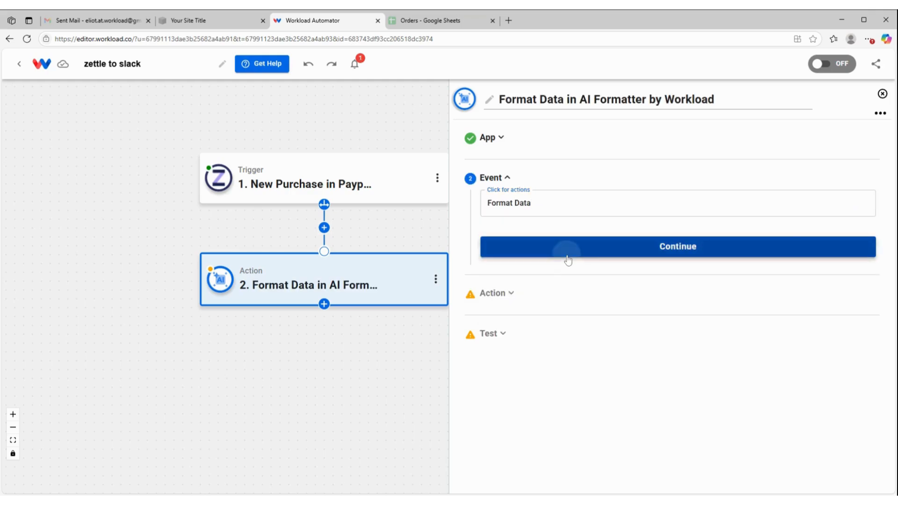
click(568, 256)
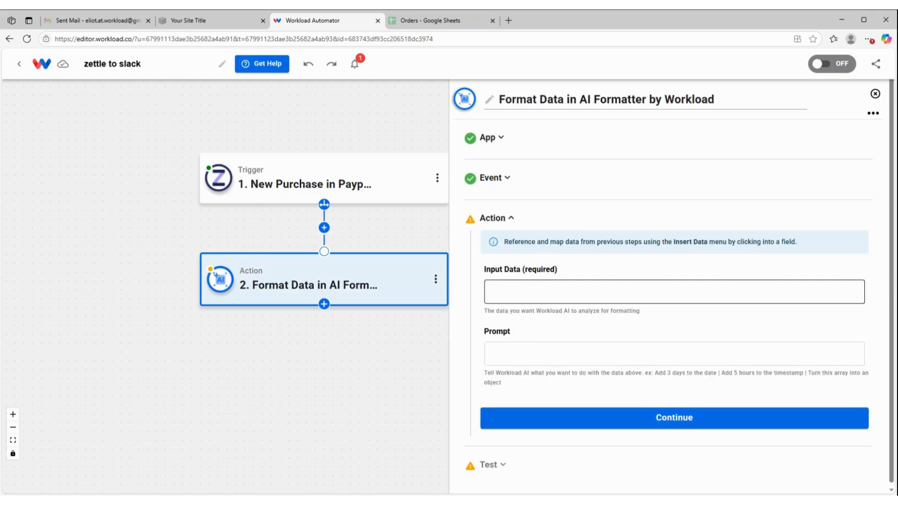
Map the purchase's products field from the Zettle trigger into the Input Data field
click(569, 292)
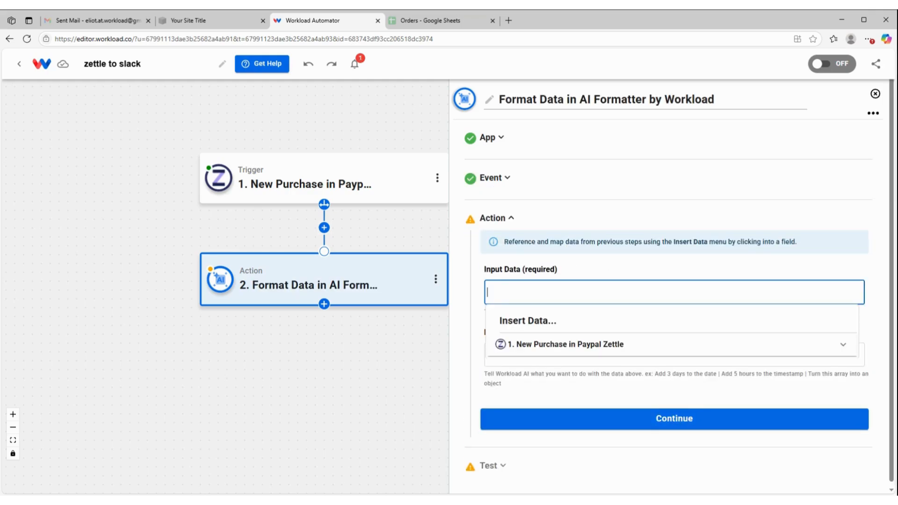
click(570, 345)
scroll(557, 348, down, 5)
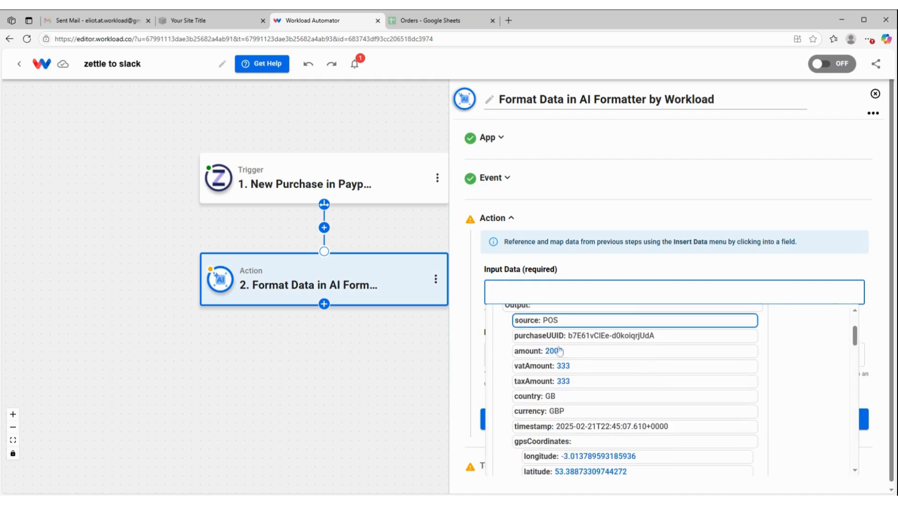
scroll(557, 346, down, 3)
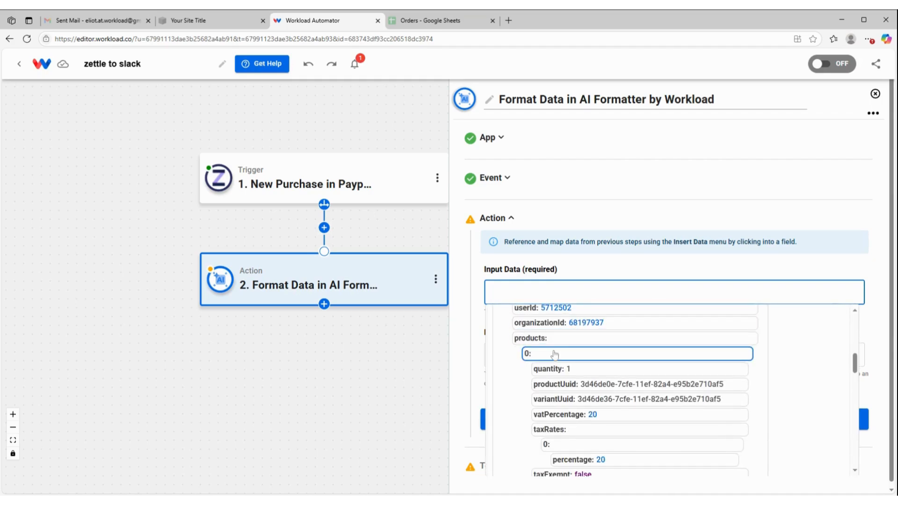
click(516, 344)
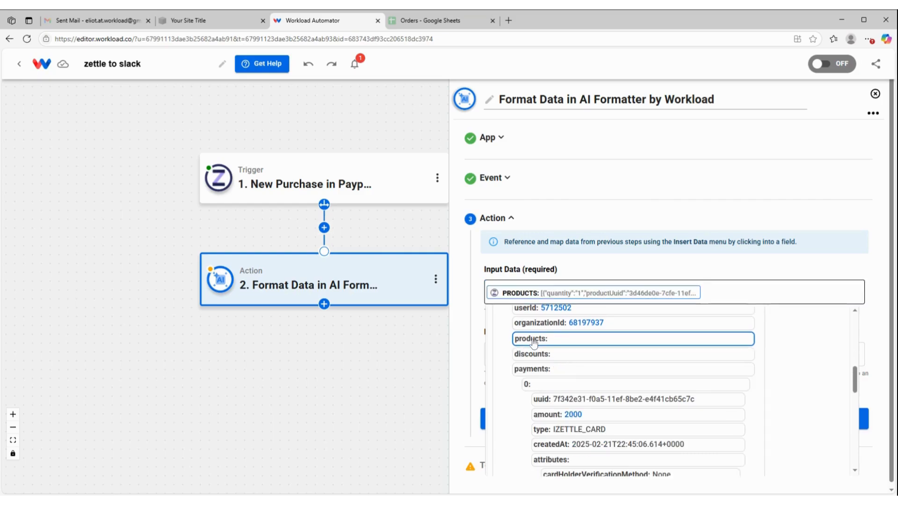
click(569, 262)
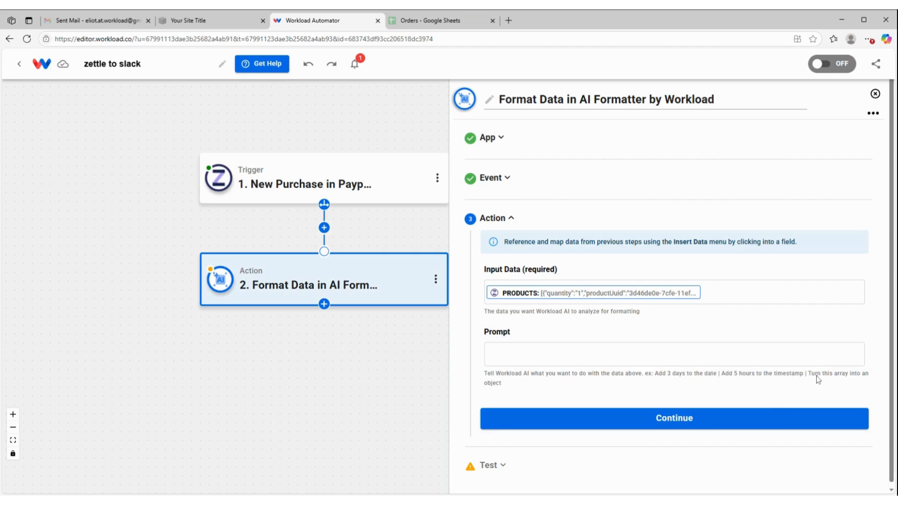
Set the prompt to "Turn this array into an object" and continue
drag(809, 375, 839, 396)
key(ctrl+c)
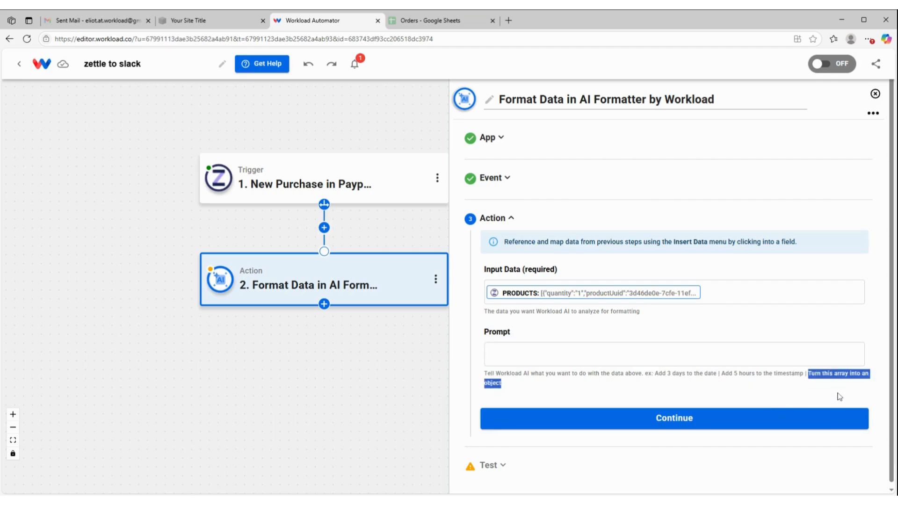
click(489, 354)
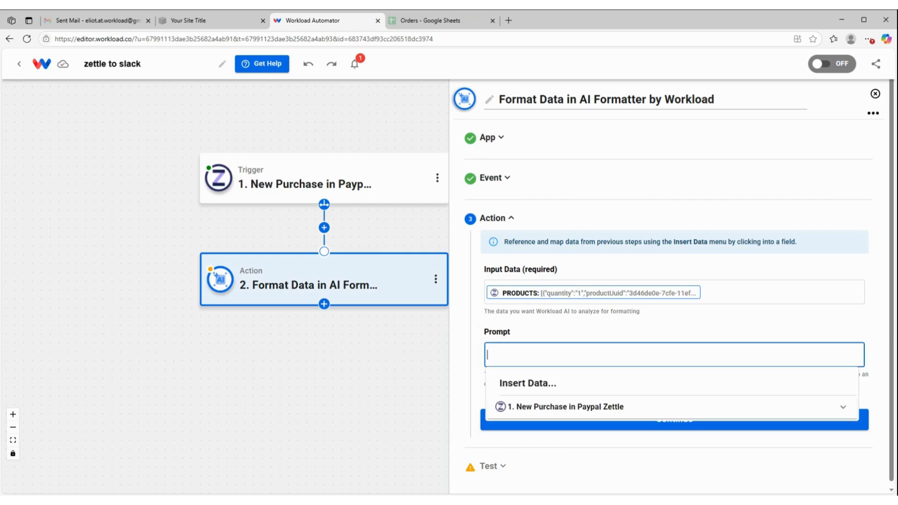
key(ctrl+v)
click(529, 322)
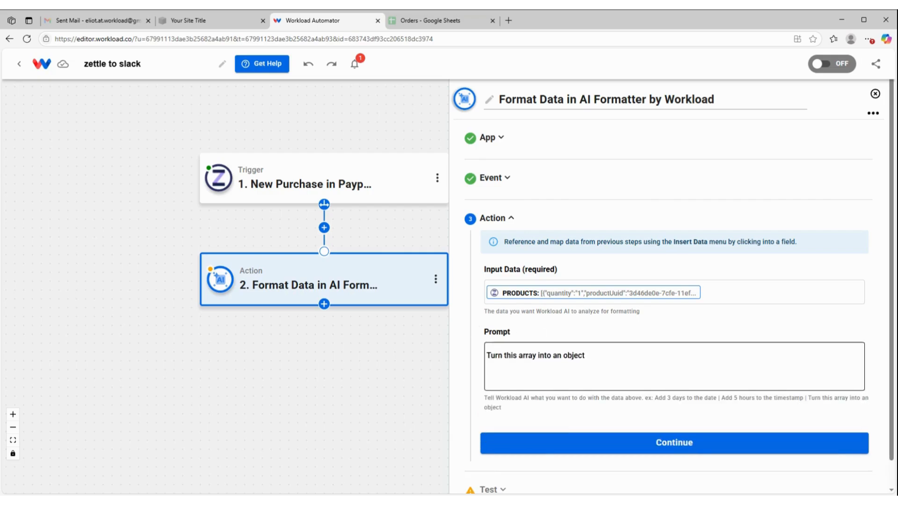
click(579, 450)
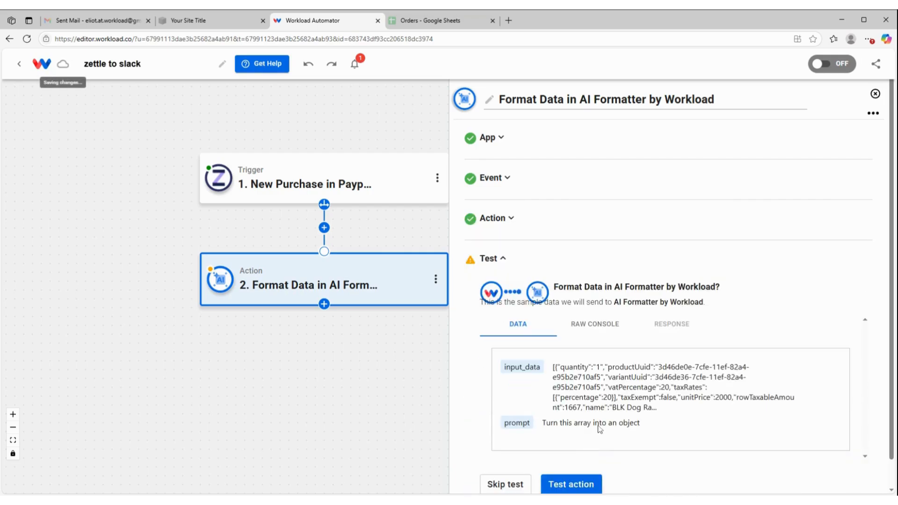
Test the Format Data action, review its output fields, and continue
click(595, 453)
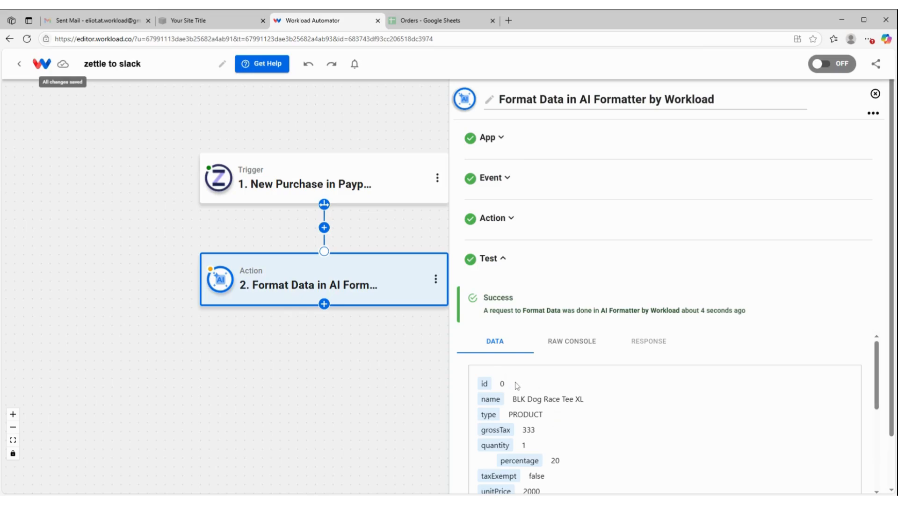
scroll(545, 393, down, 1)
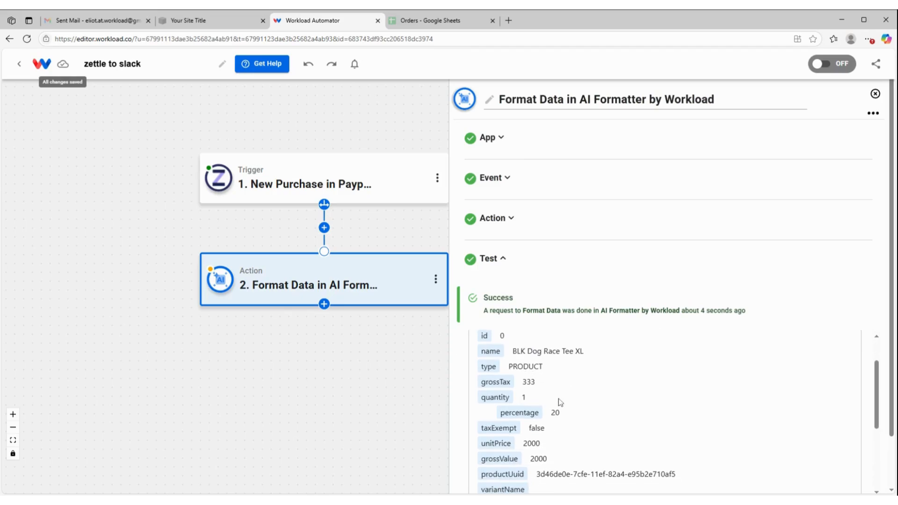
scroll(562, 397, down, 1)
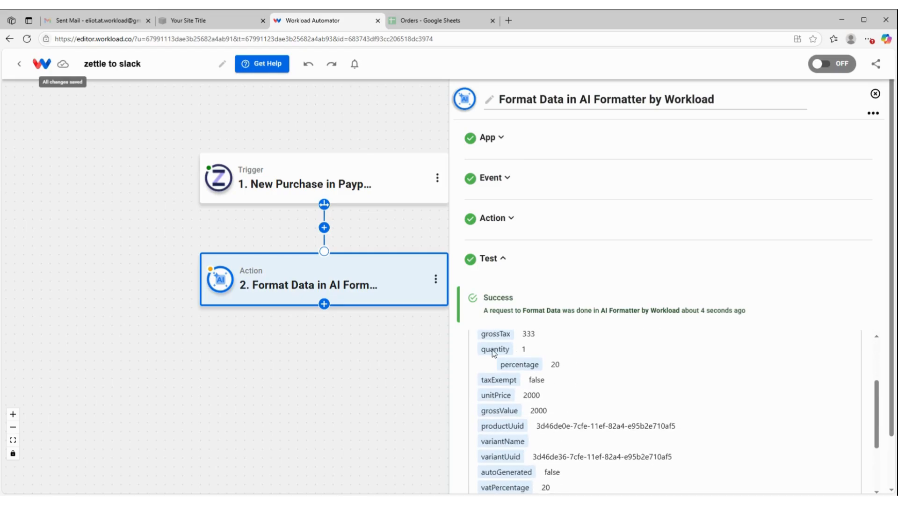
scroll(519, 391, down, 4)
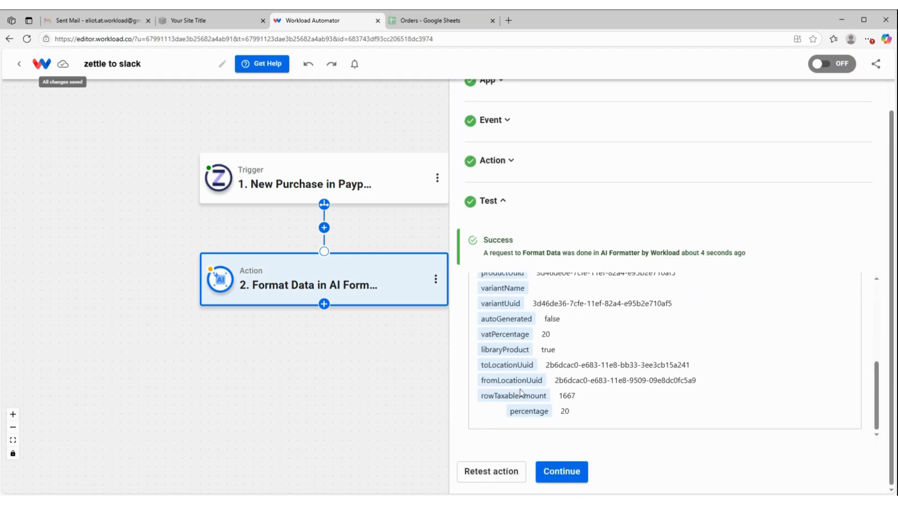
click(583, 468)
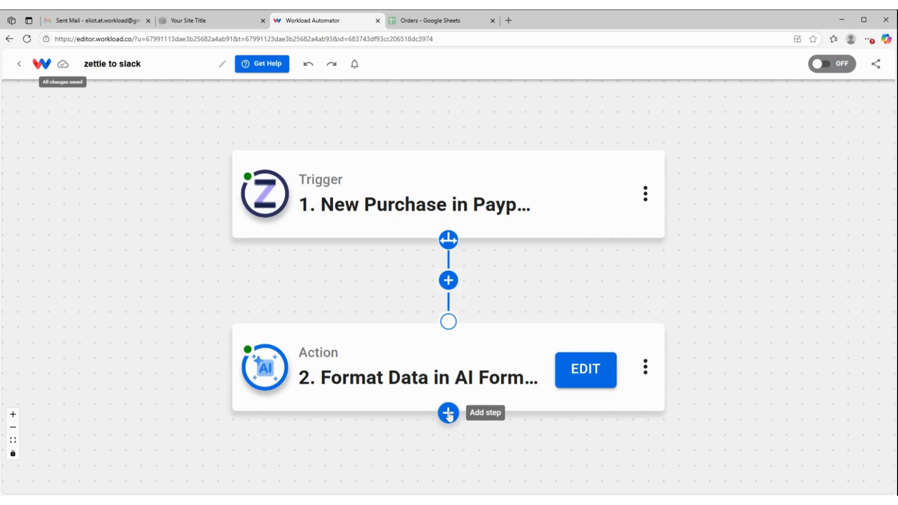
Add a third step to the workflow and choose Slack as its app
click(448, 415)
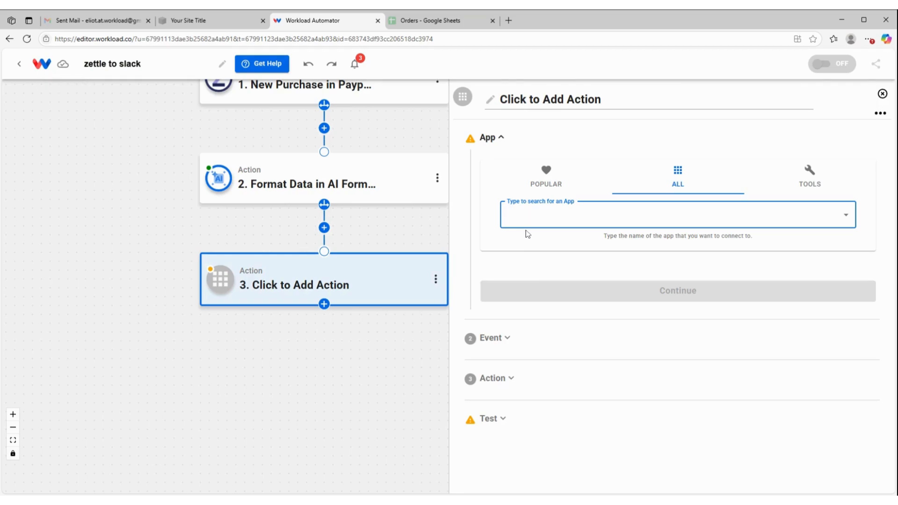
text(slacfk)
key(BackSpace)
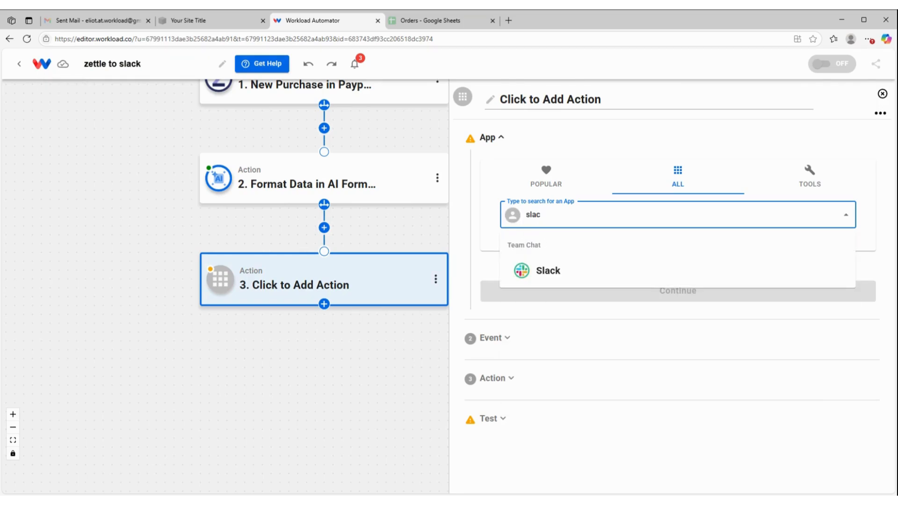
click(638, 274)
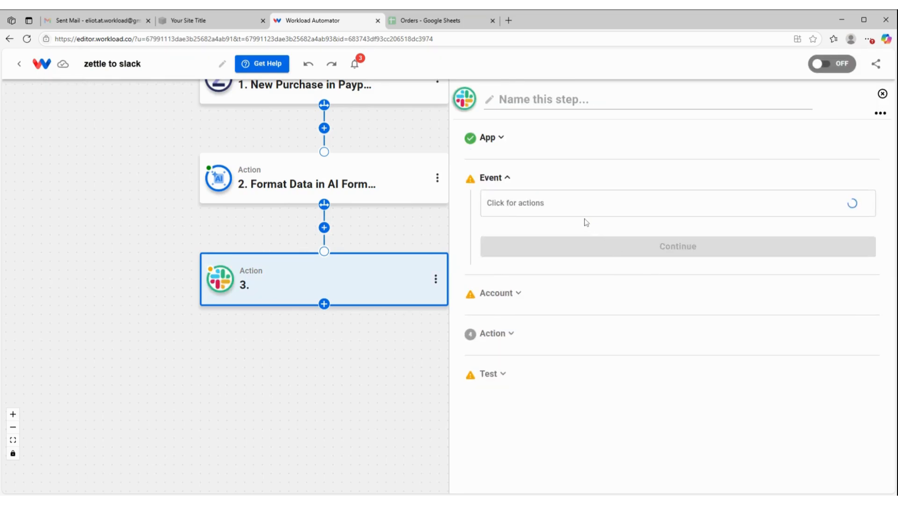
Pick the Send Channel Message event for the Slack step and continue
scroll(582, 318, down, 5)
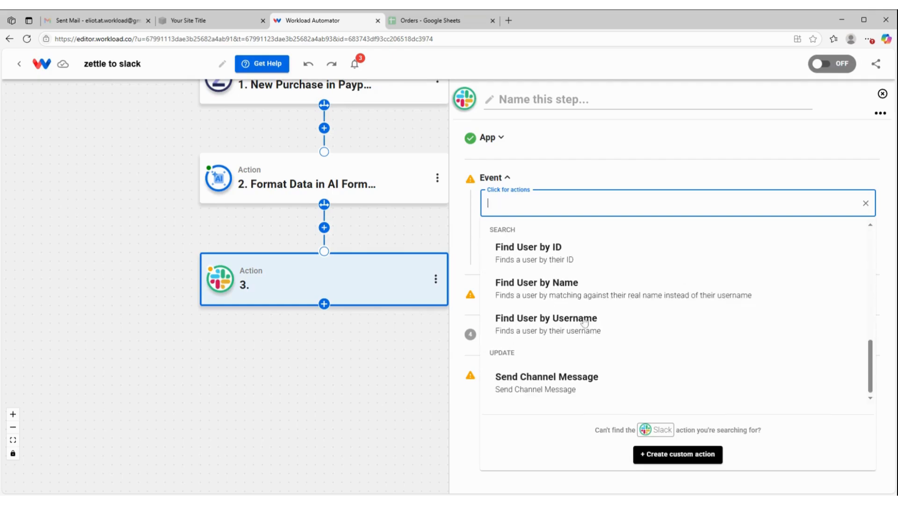
click(582, 390)
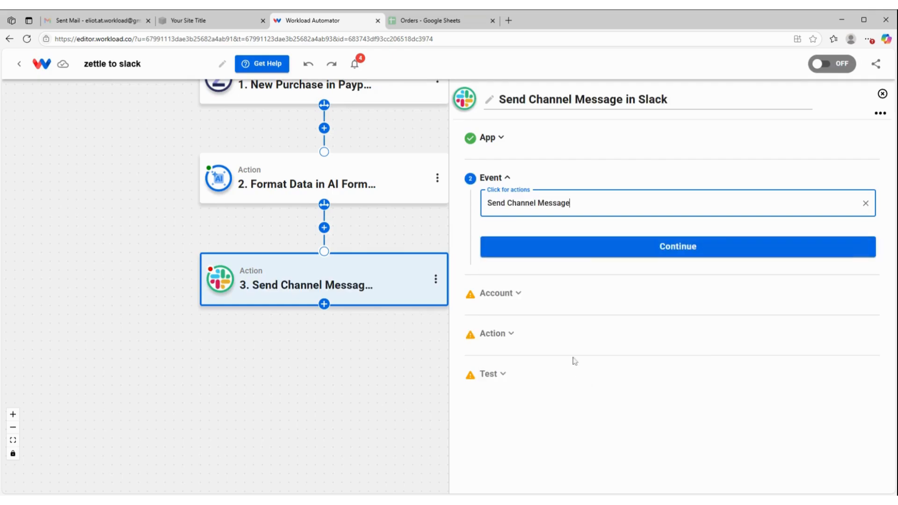
click(585, 253)
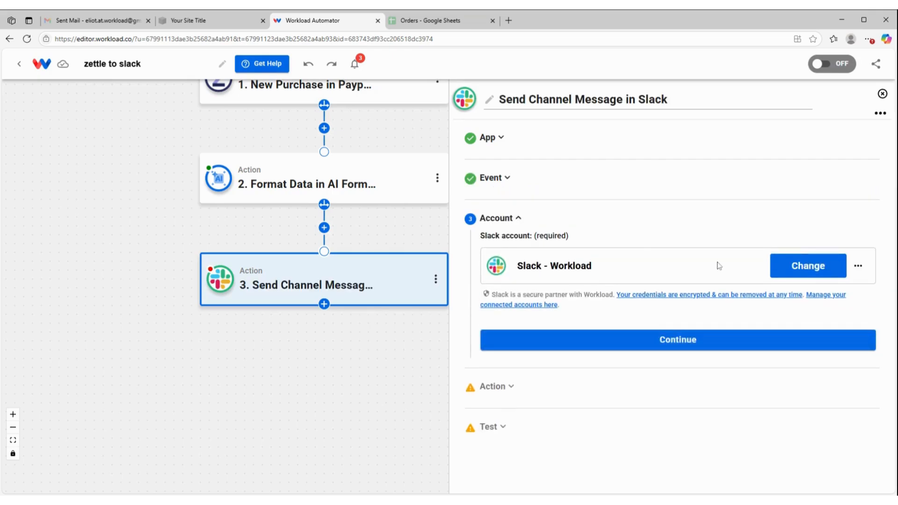
Continue with the connected Slack account and select the test channel as the message channel
click(651, 345)
scroll(545, 297, down, 3)
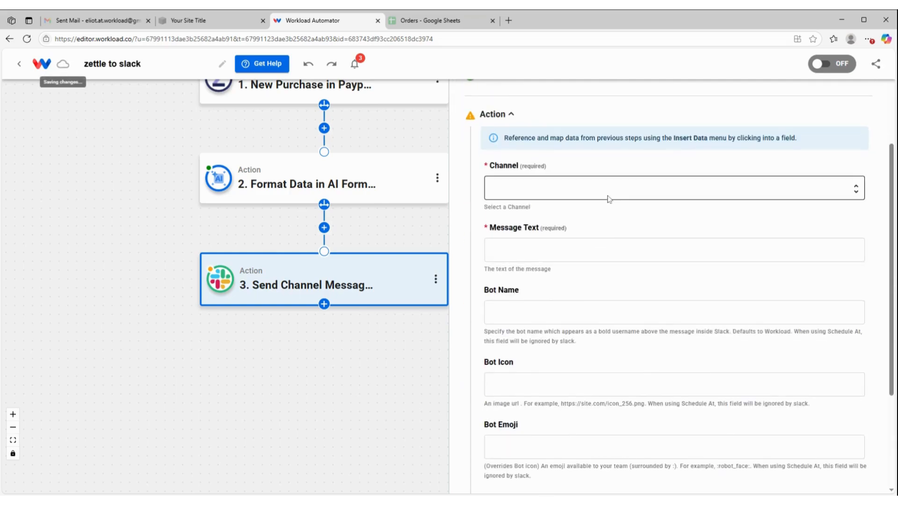
click(607, 192)
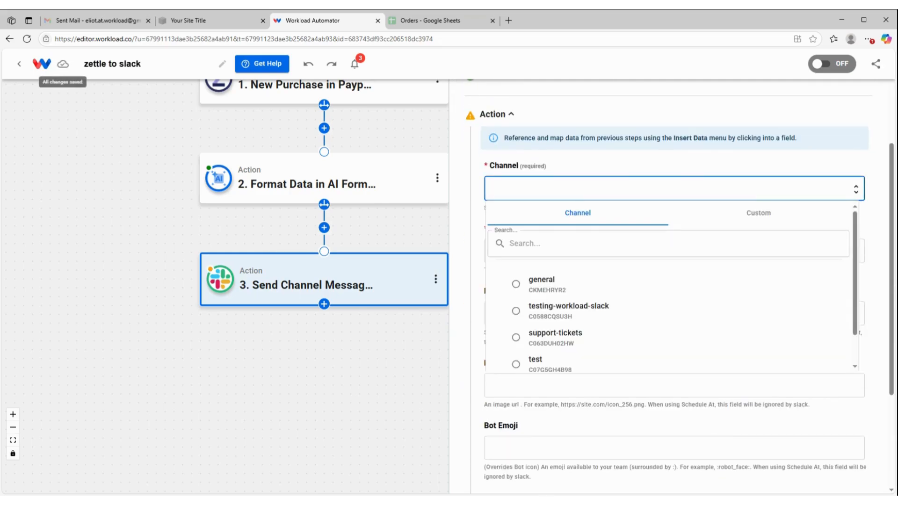
click(536, 361)
click(537, 364)
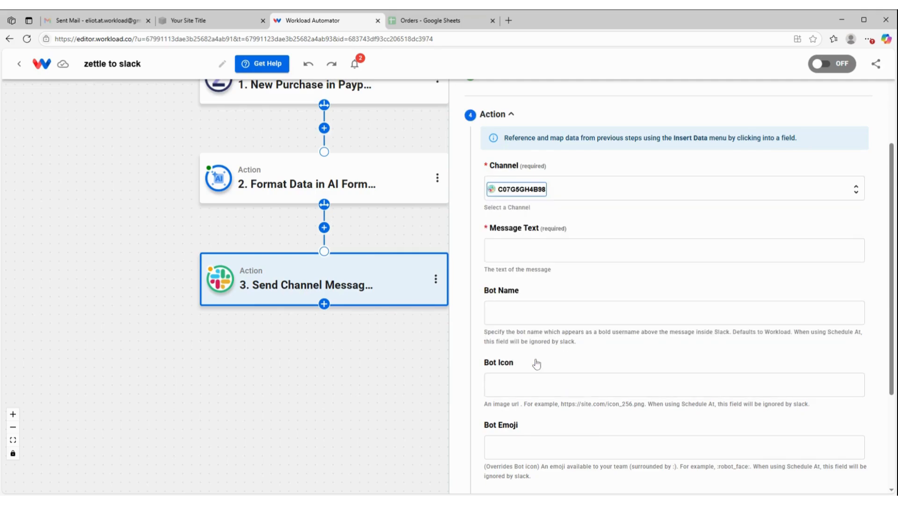
Fill Message Text with the AI Formatter's name, quantity and unitPrice fields, separated by hyphens
scroll(546, 227, down, 2)
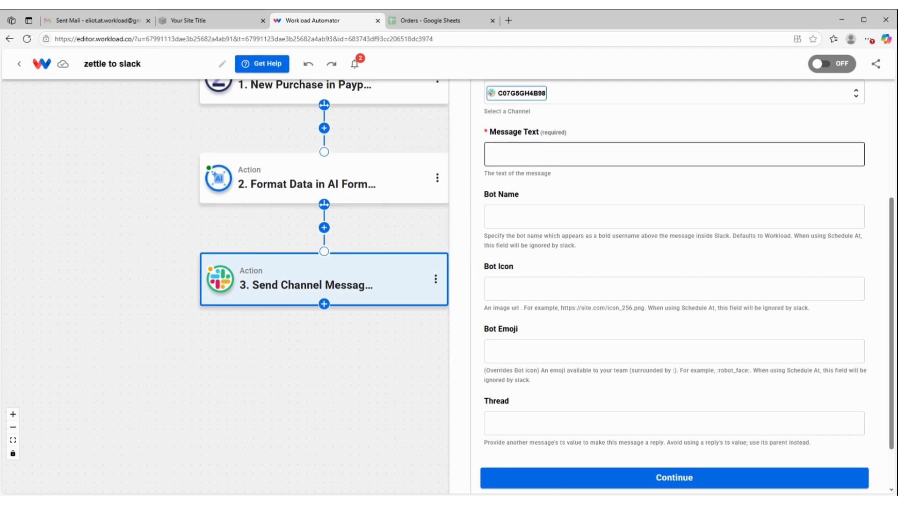
click(674, 154)
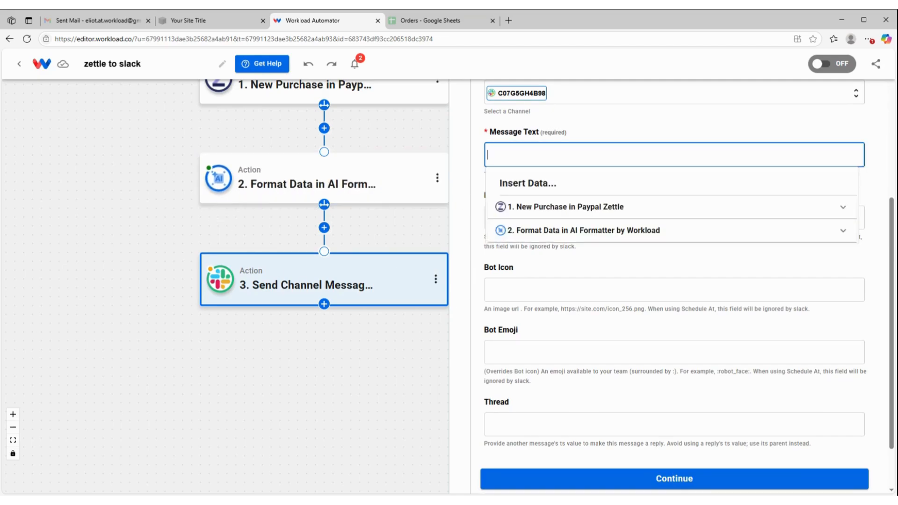
click(531, 239)
scroll(541, 254, down, 3)
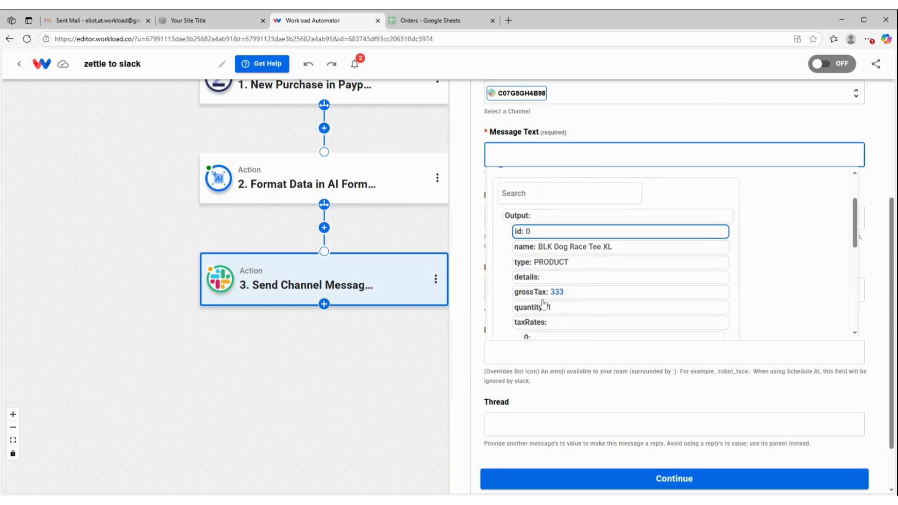
scroll(566, 266, down, 1)
scroll(583, 234, down, 1)
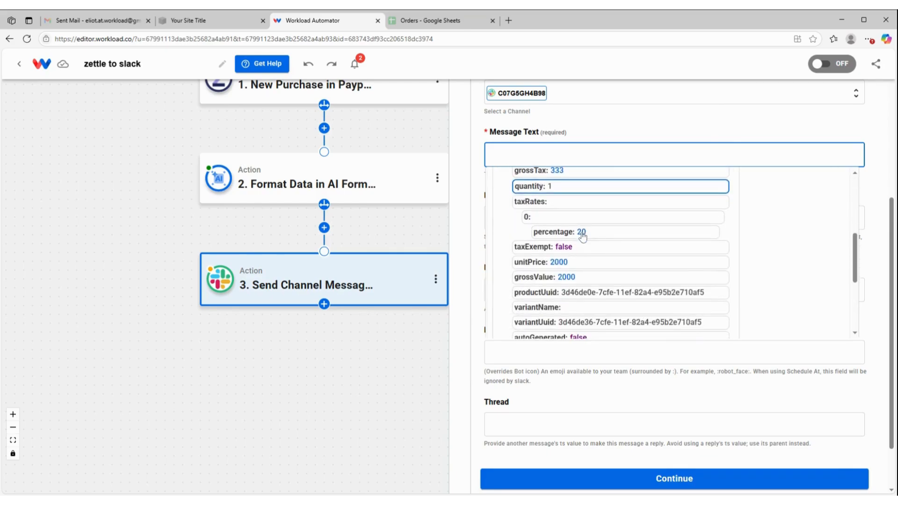
scroll(583, 236, up, 2)
click(582, 222)
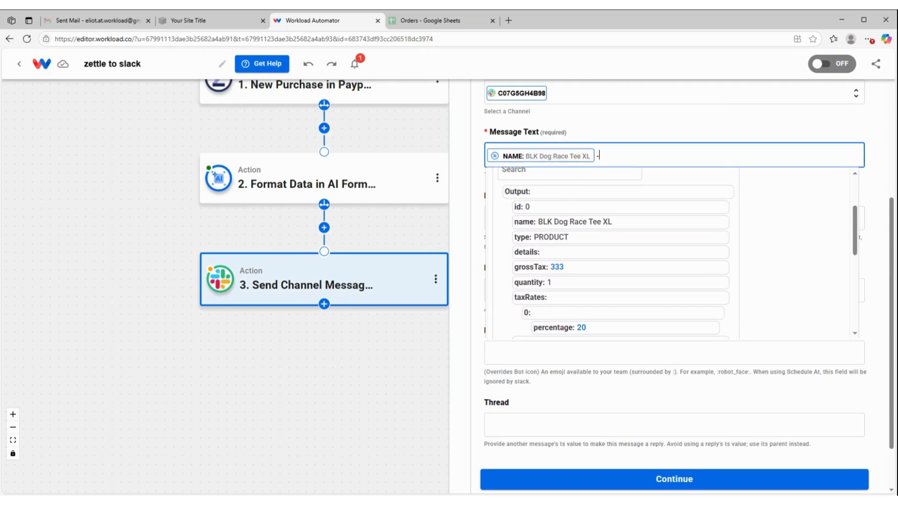
click(575, 283)
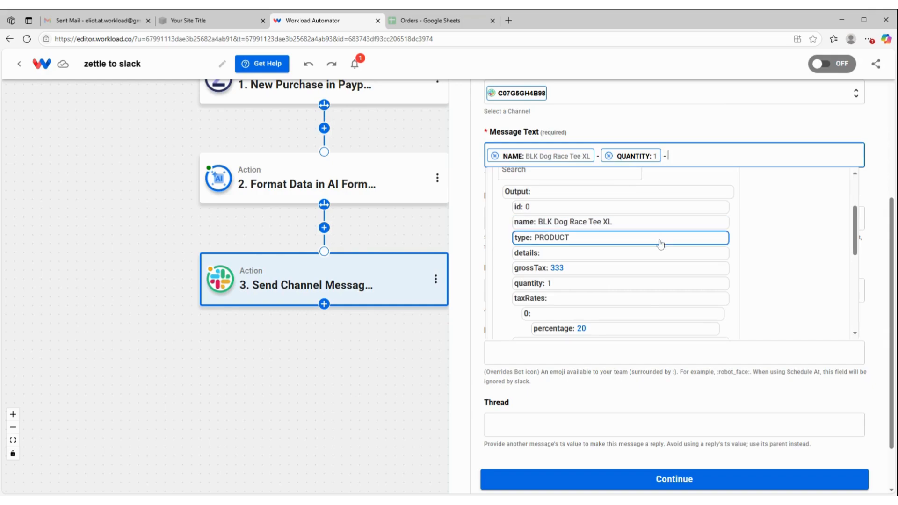
scroll(659, 245, down, 3)
scroll(660, 245, down, 1)
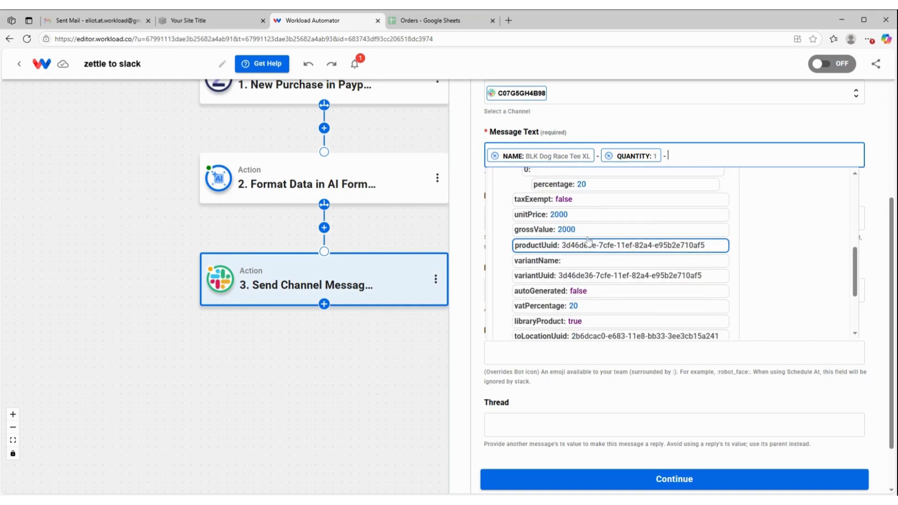
click(584, 214)
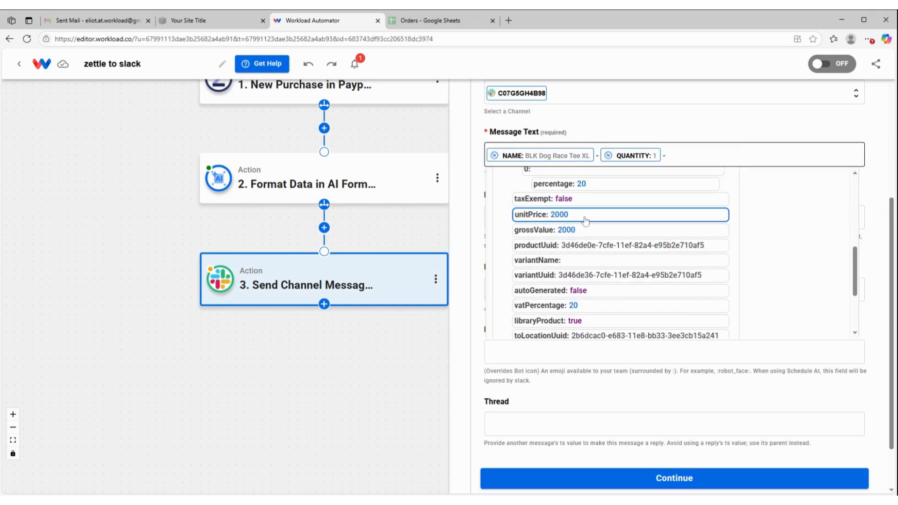
click(791, 132)
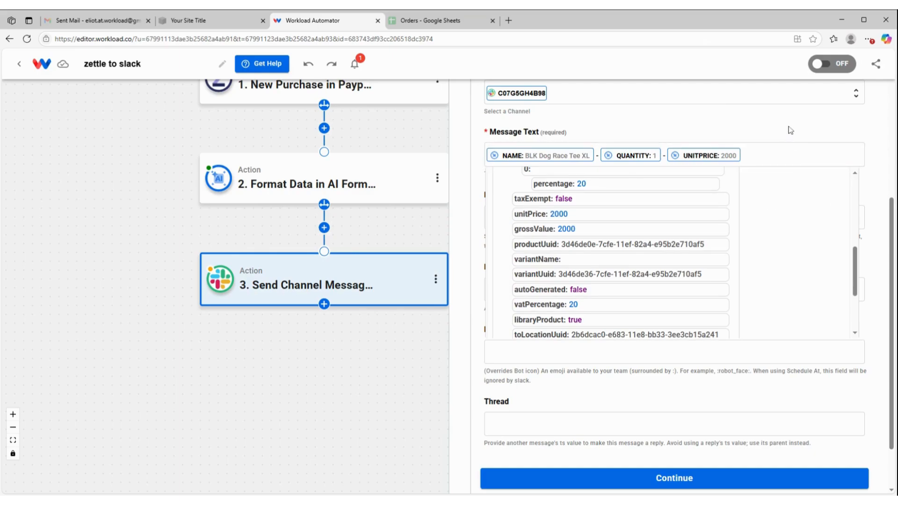
Map the Zettle trigger's userDisplayName field into Bot Name and continue
click(674, 218)
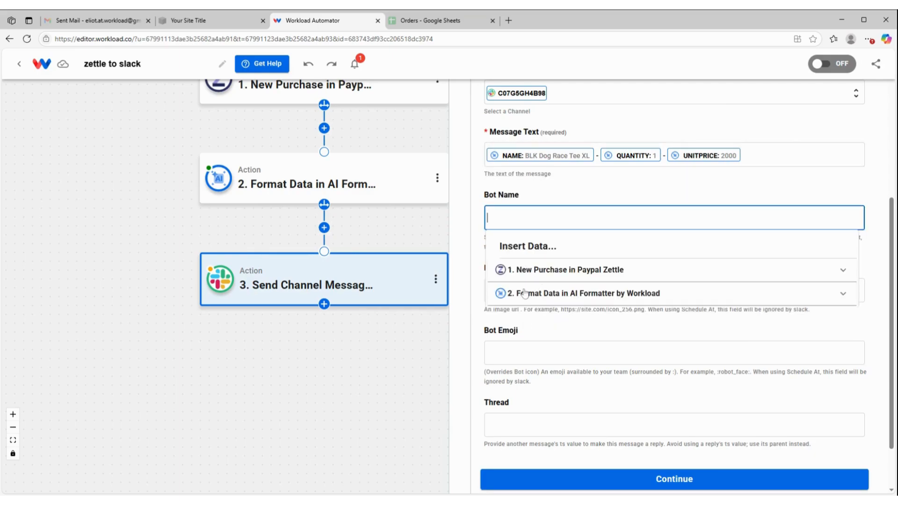
click(519, 273)
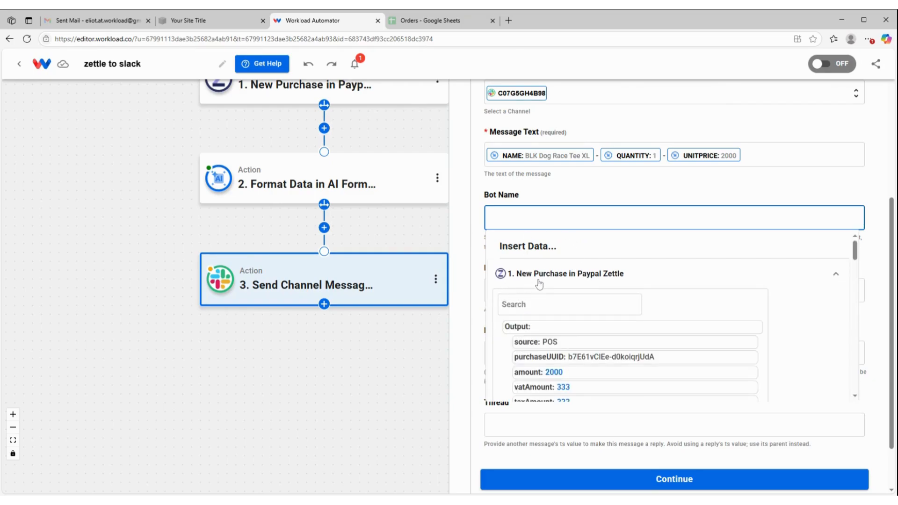
scroll(538, 284, down, 1)
scroll(544, 312, down, 4)
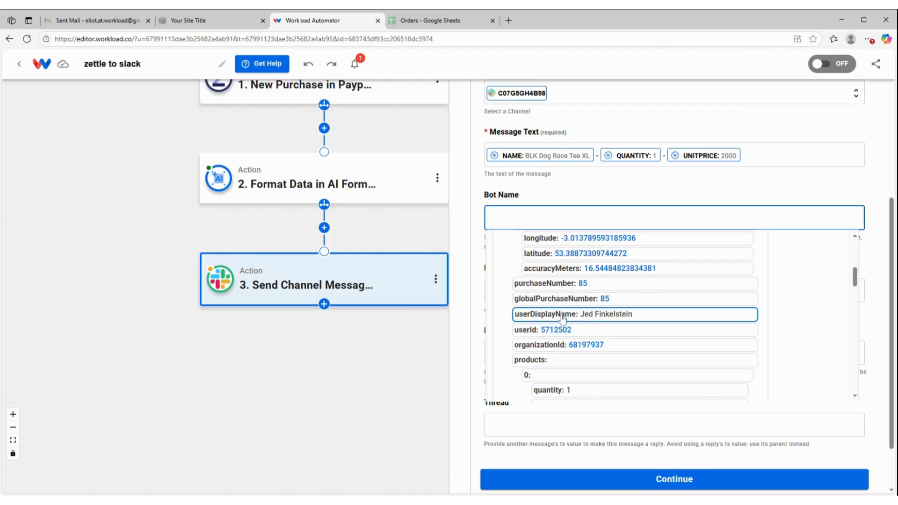
click(563, 313)
scroll(564, 216, down, 1)
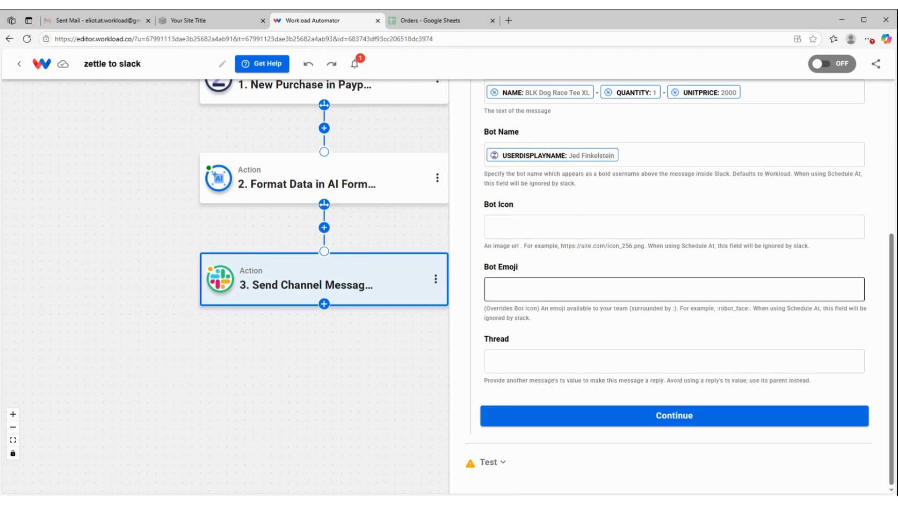
click(652, 423)
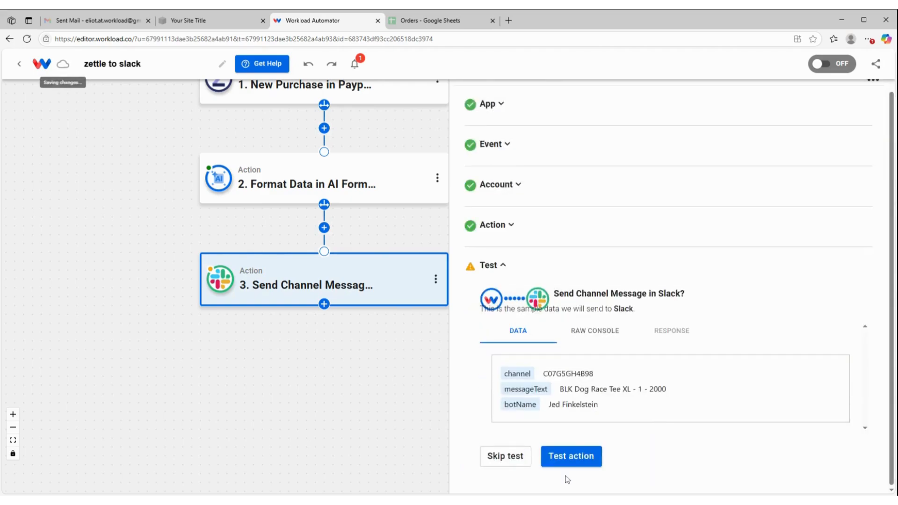
Test the Send Channel Message action, review its response data, and continue
click(574, 457)
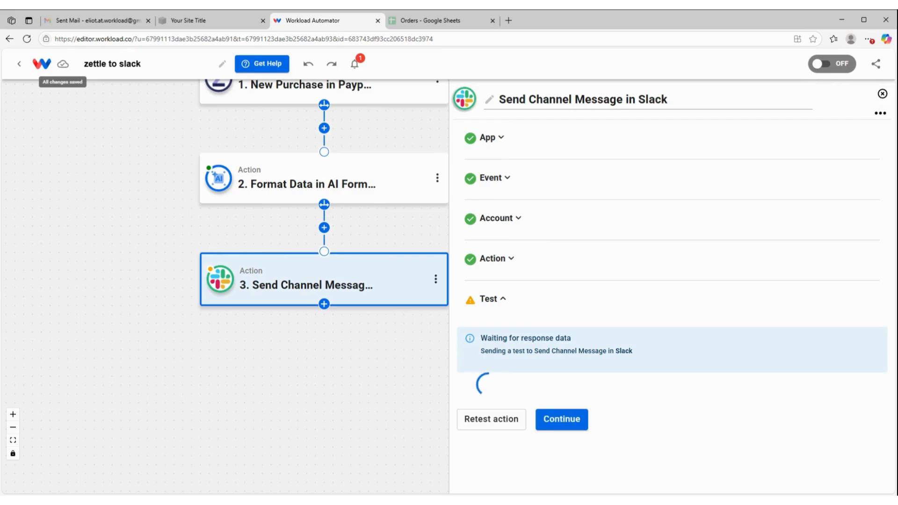
scroll(638, 342, down, 3)
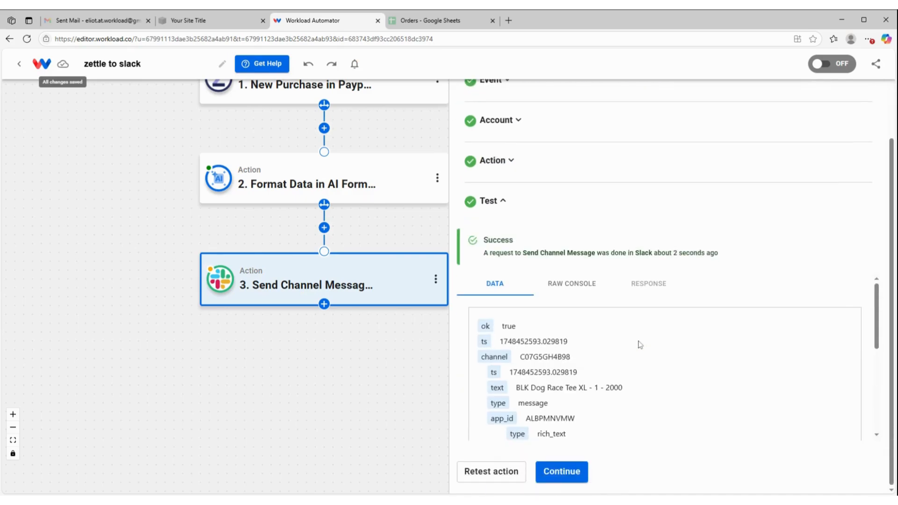
scroll(598, 440, down, 2)
scroll(600, 443, down, 3)
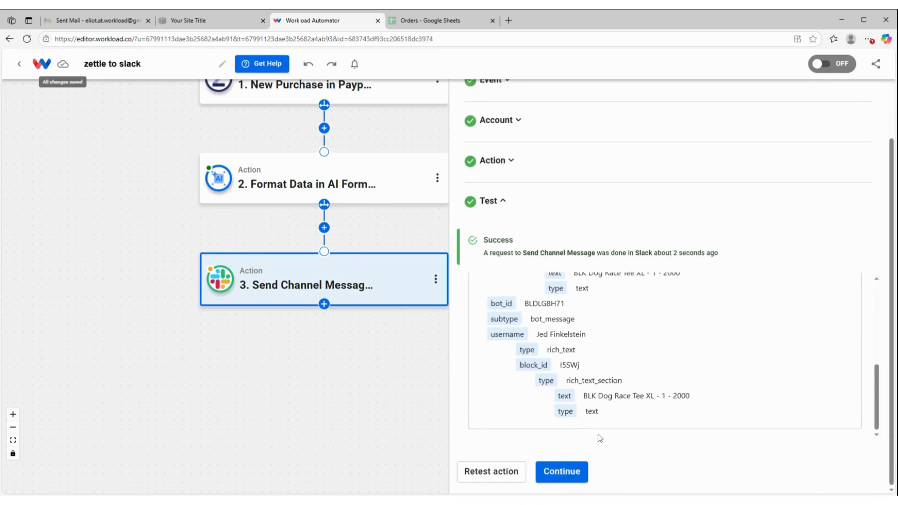
click(575, 473)
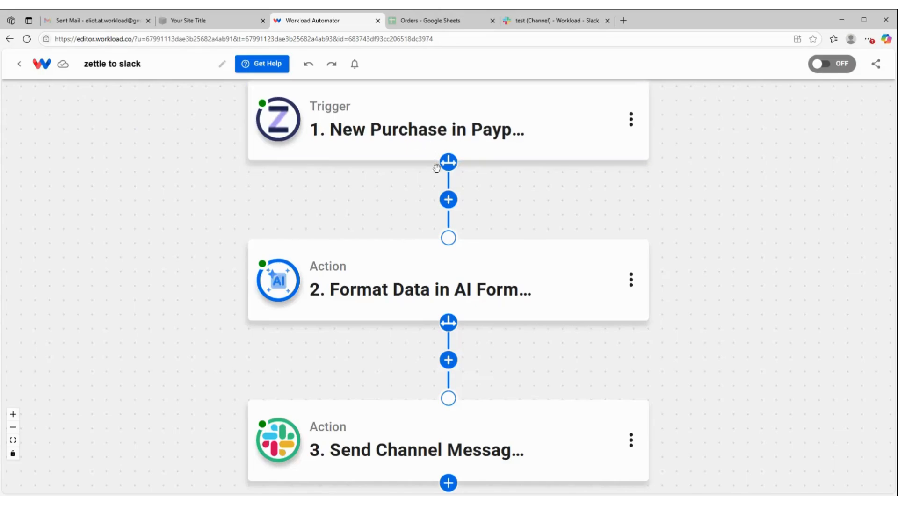
Check the posted test message in the Slack test channel, then return to the workflow editor
click(565, 21)
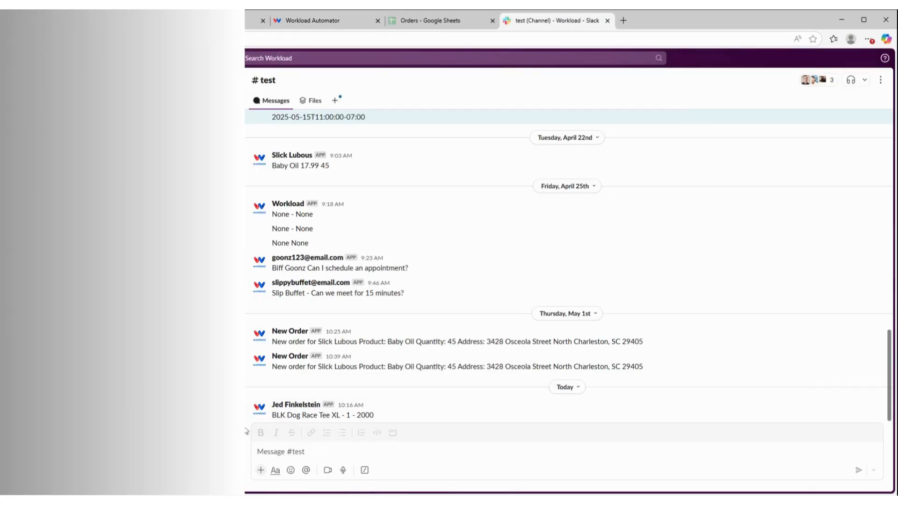
click(299, 405)
click(311, 21)
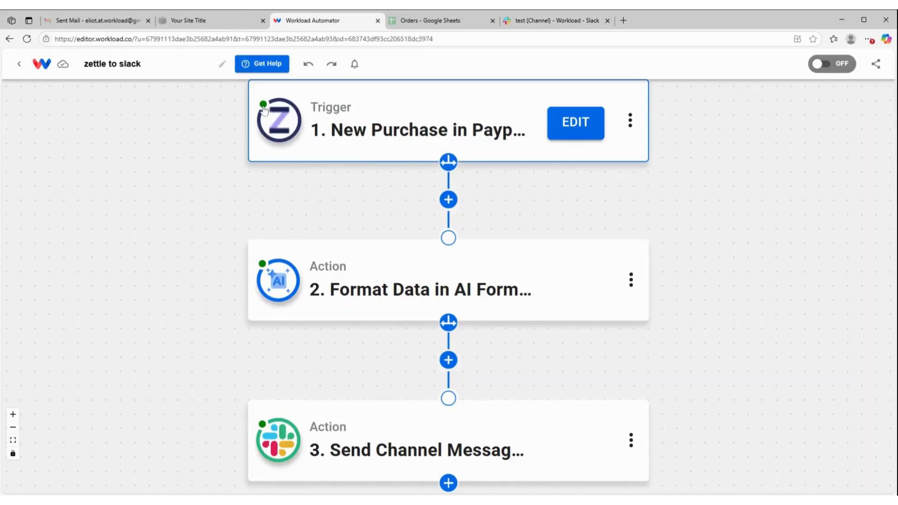